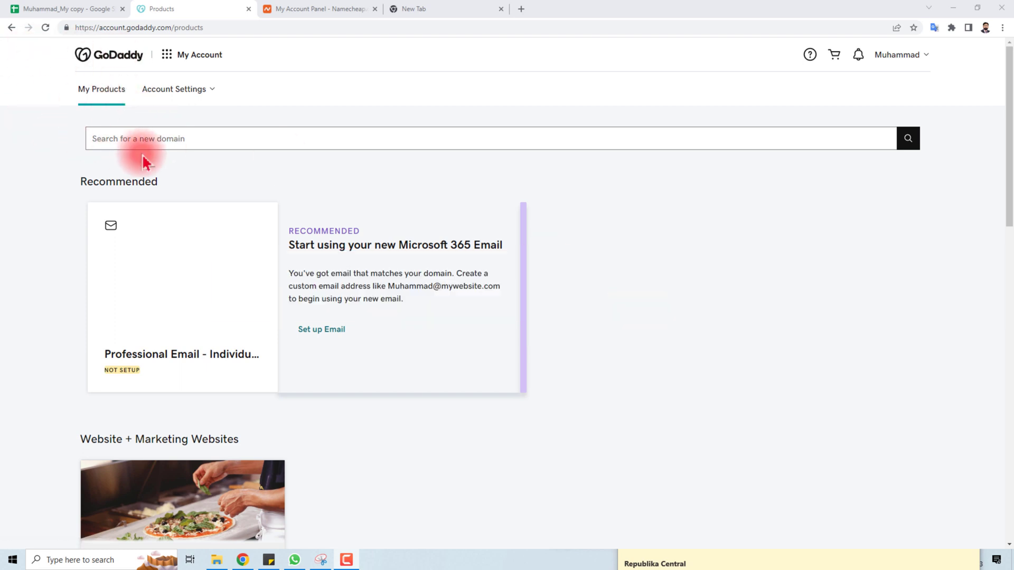
pyautogui.scroll(-2, 199, 164)
pyautogui.scroll(-2, 341, 301)
pyautogui.scroll(-2, 341, 302)
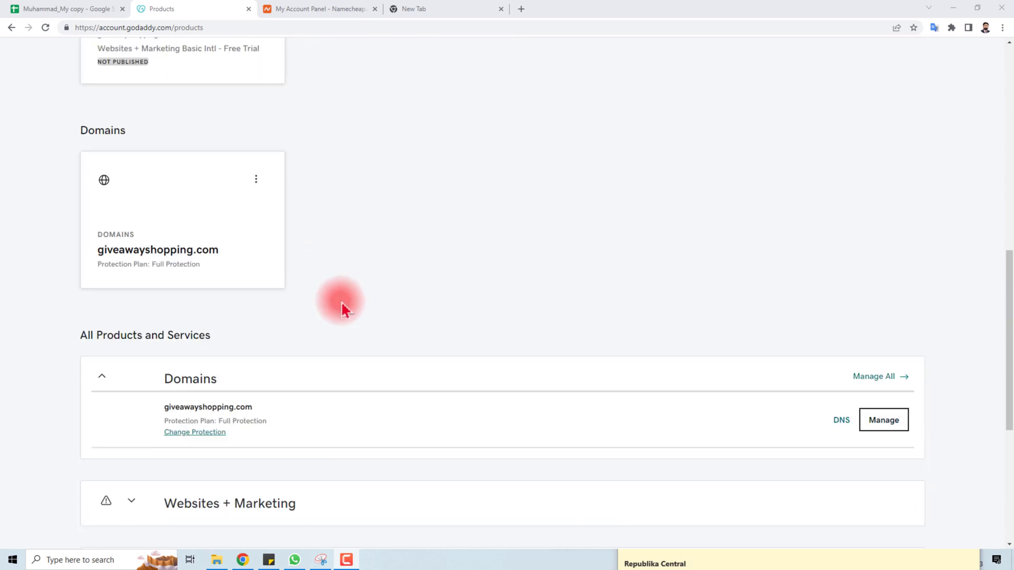
pyautogui.scroll(-2, 335, 310)
pyautogui.scroll(10, 317, 293)
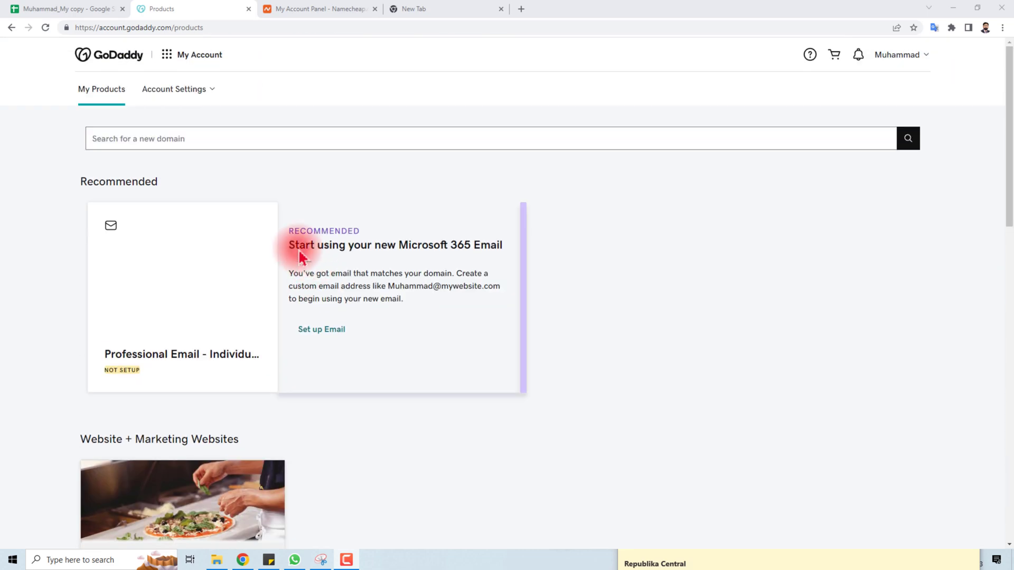
pyautogui.scroll(-6, 135, 219)
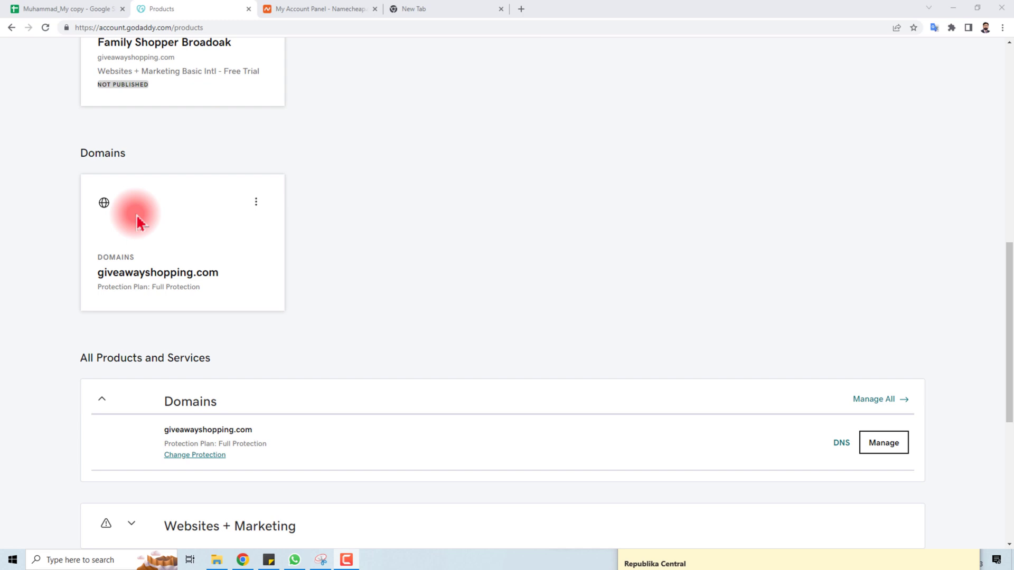
pyautogui.scroll(-4, 137, 218)
pyautogui.scroll(2, 137, 220)
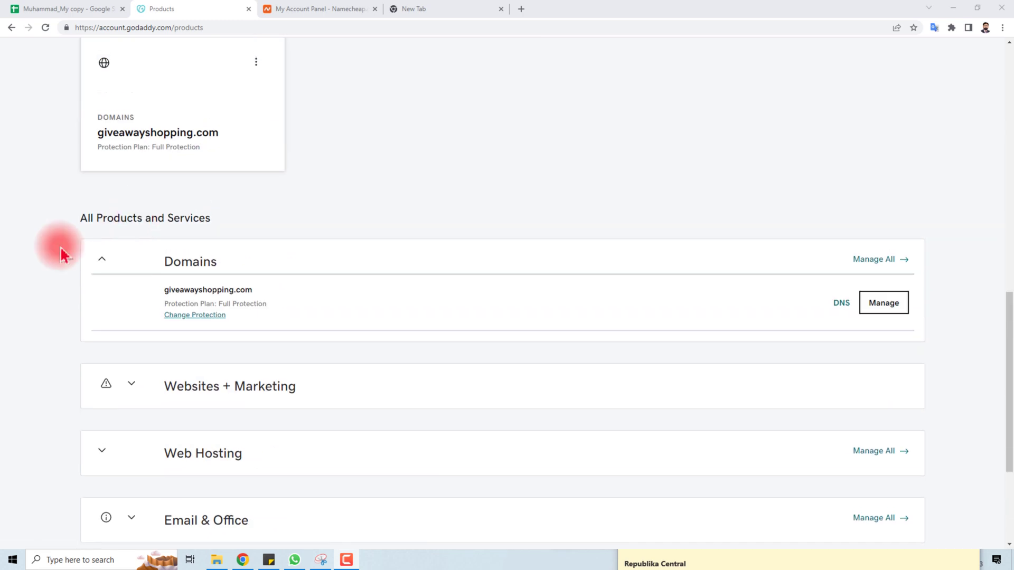
# Step: Select the domain name giveawayshopping.com in the GoDaddy domain list
pyautogui.click(196, 290)
pyautogui.doubleClick(196, 290)
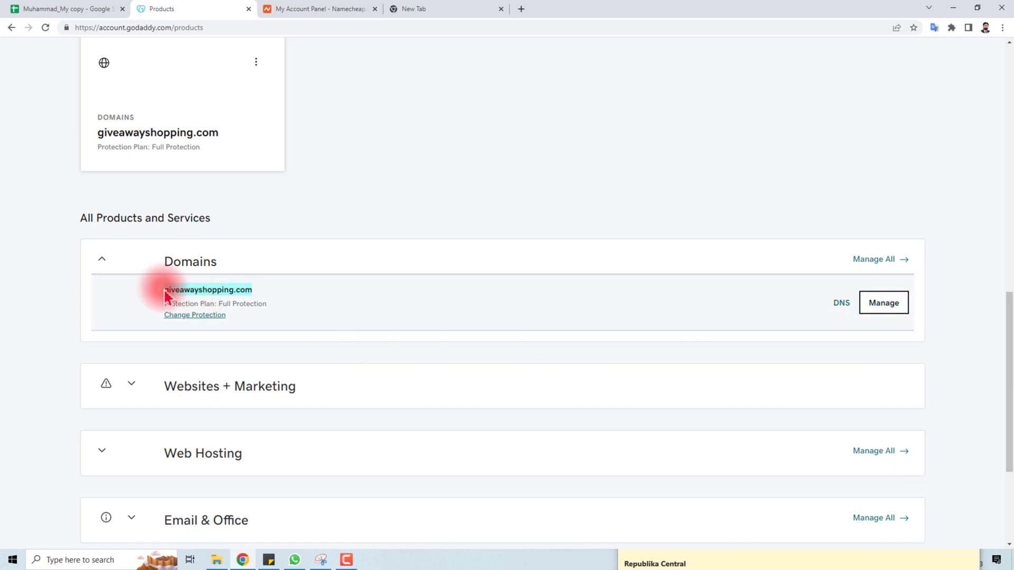
pyautogui.moveTo(164, 289)
pyautogui.mouseDown()
pyautogui.moveTo(256, 292)
pyautogui.moveTo(205, 292)
pyautogui.mouseUp()
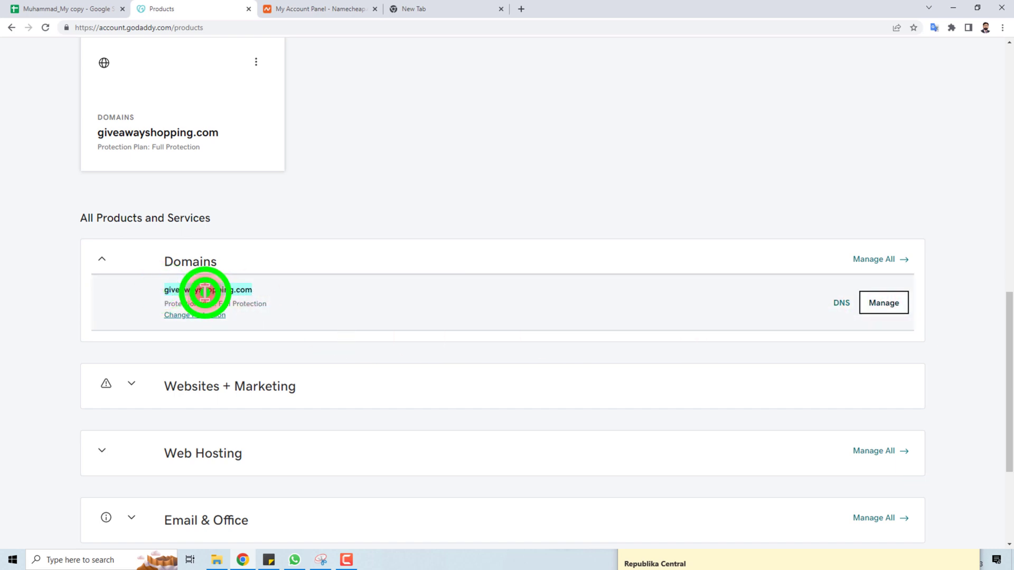
# Step: Reach the Domain Settings page for giveawayshopping.com via its dashboard's Domain section
pyautogui.click(885, 305)
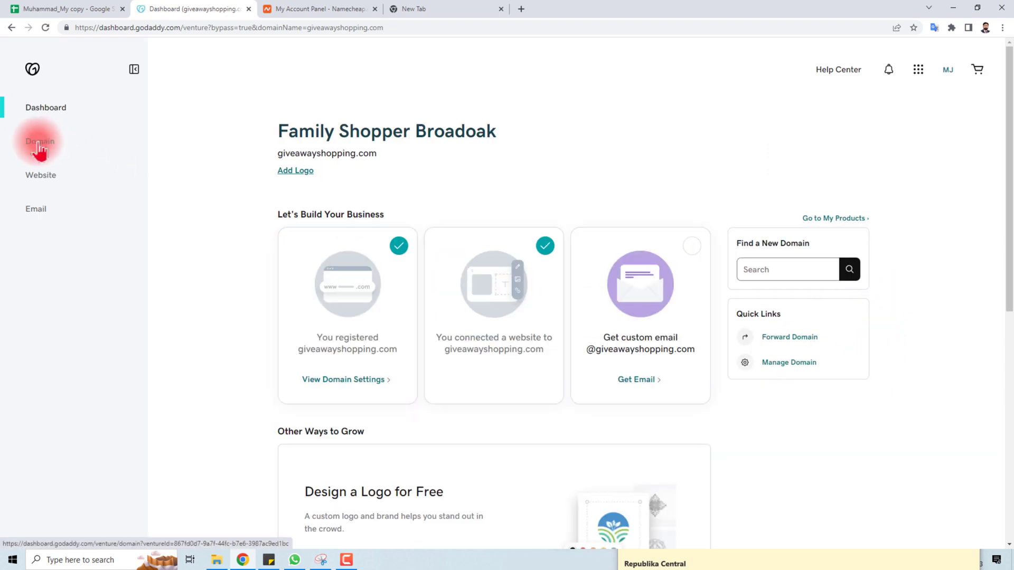
pyautogui.click(40, 143)
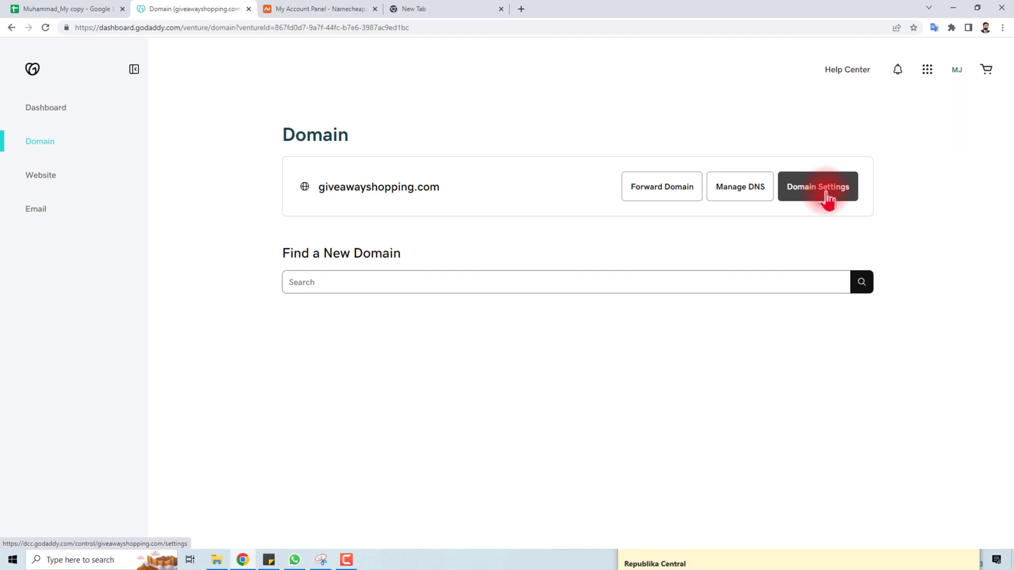
pyautogui.click(826, 196)
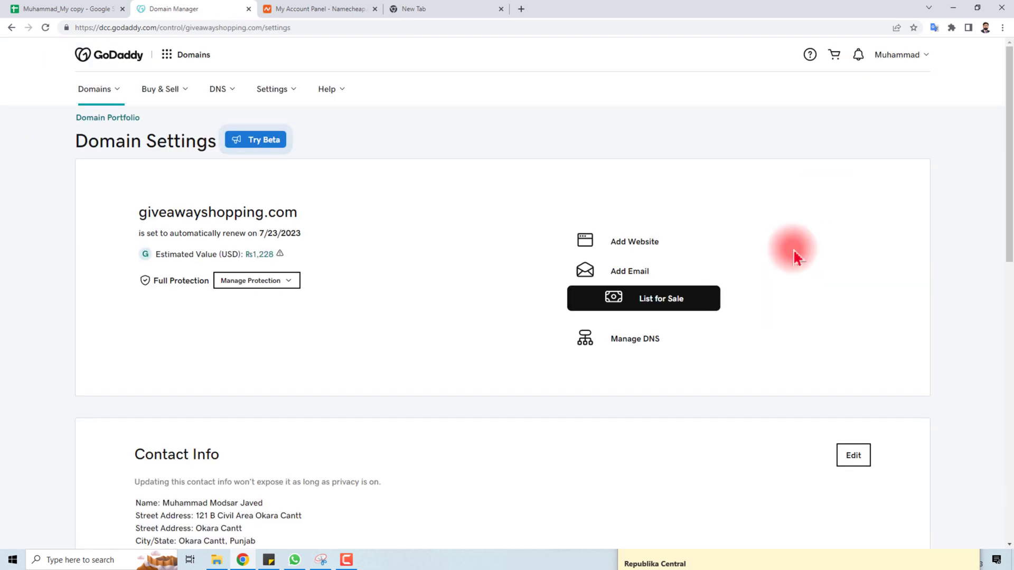
pyautogui.scroll(-2, 794, 249)
pyautogui.scroll(-5, 793, 249)
pyautogui.scroll(-1, 794, 249)
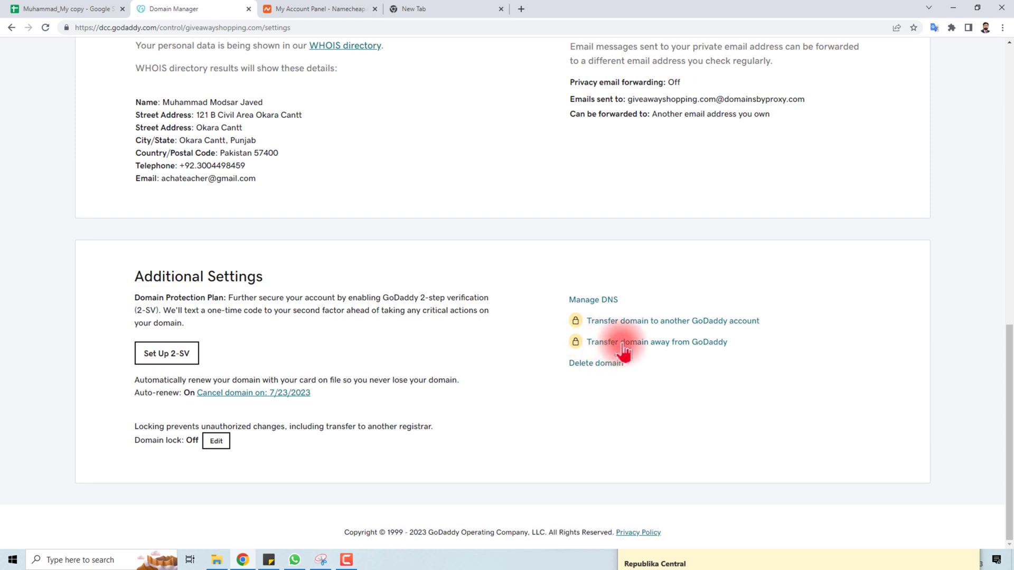
# Step: Begin transferring giveawayshopping.com away from GoDaddy and continue past the checklist noting 5-7 days completion
pyautogui.click(694, 350)
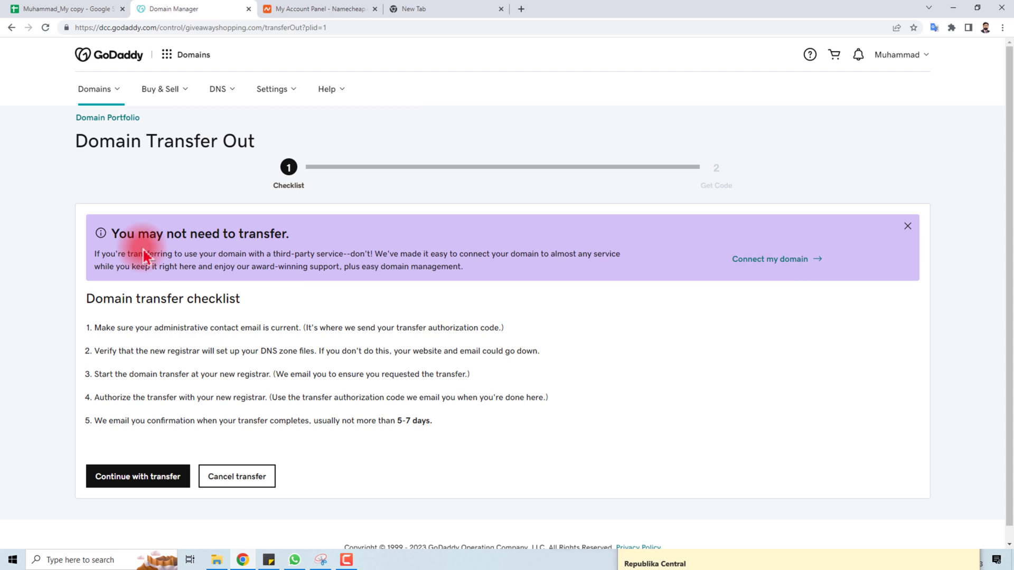
pyautogui.moveTo(92, 320); pyautogui.dragTo(375, 450)
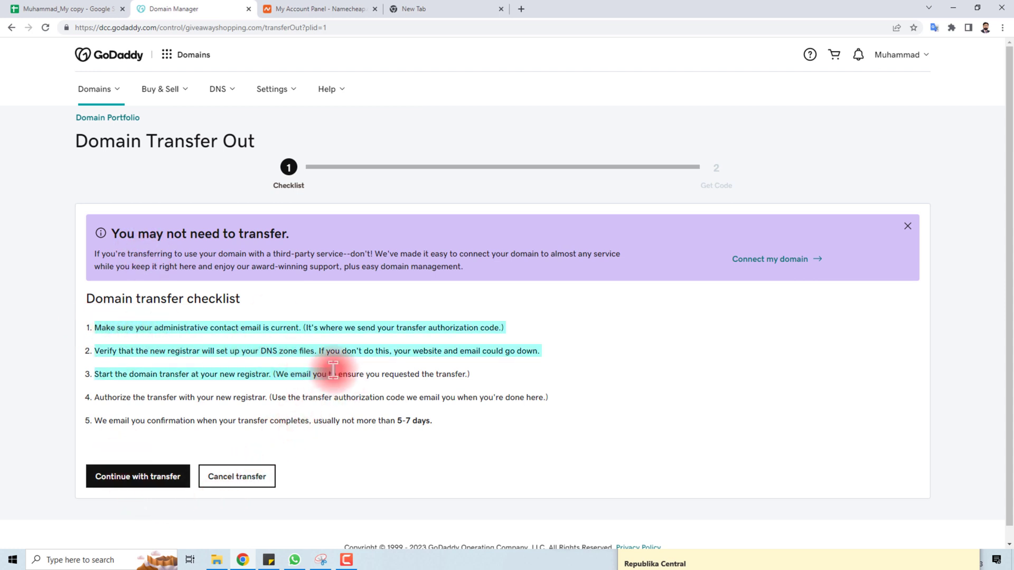
pyautogui.click(381, 420)
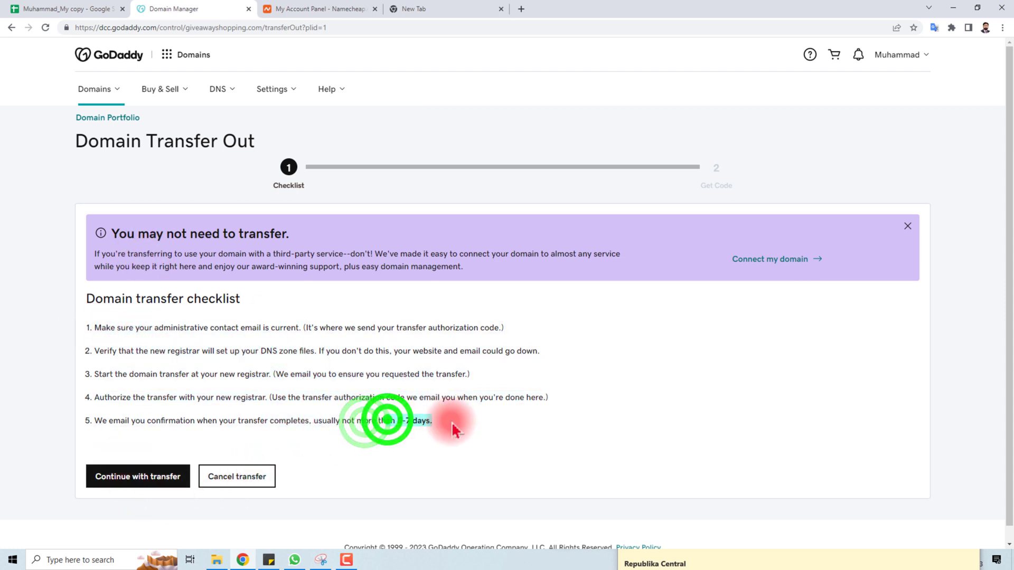
pyautogui.moveTo(452, 422); pyautogui.dragTo(385, 416)
pyautogui.click(385, 417)
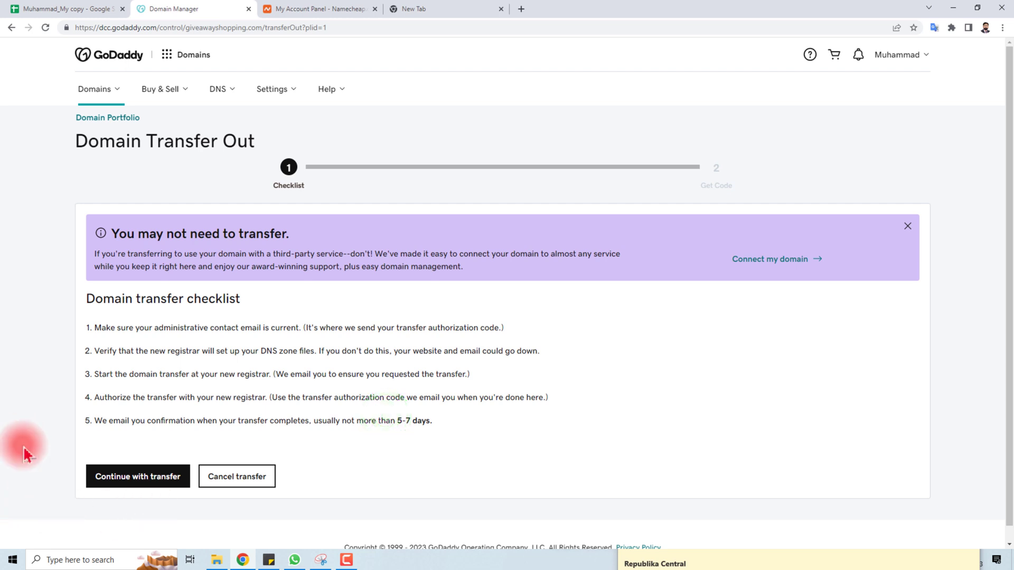
pyautogui.click(153, 477)
# Step: Consent to removing the Domain Protection plan and request the one-time password by email
pyautogui.click(215, 356)
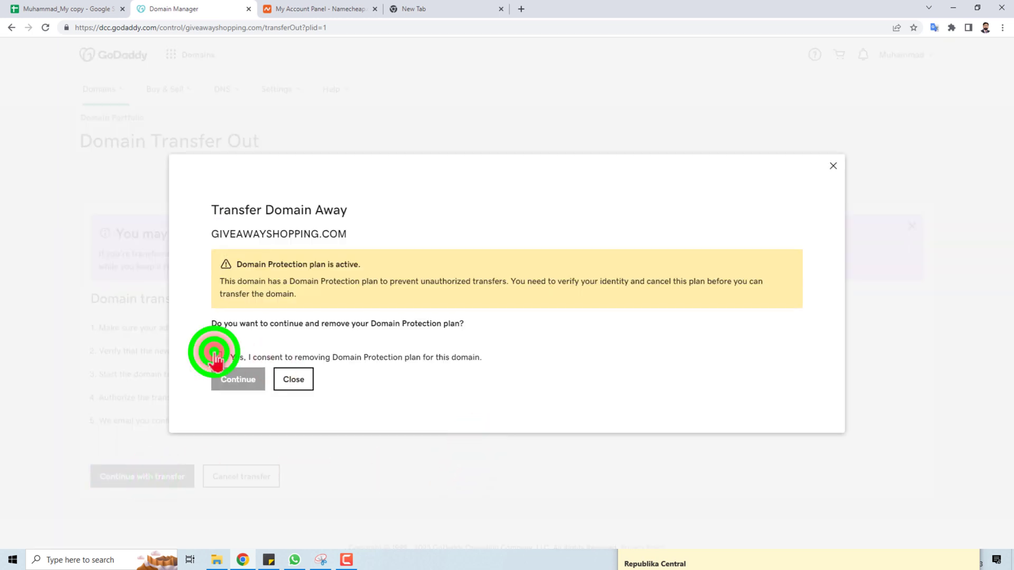
pyautogui.click(240, 380)
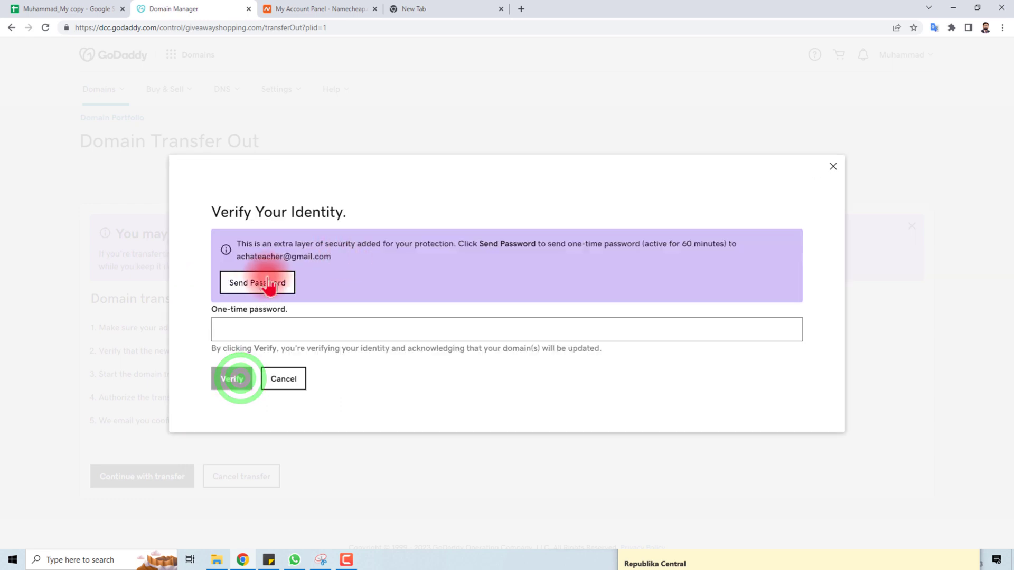
pyautogui.moveTo(237, 243); pyautogui.dragTo(362, 261)
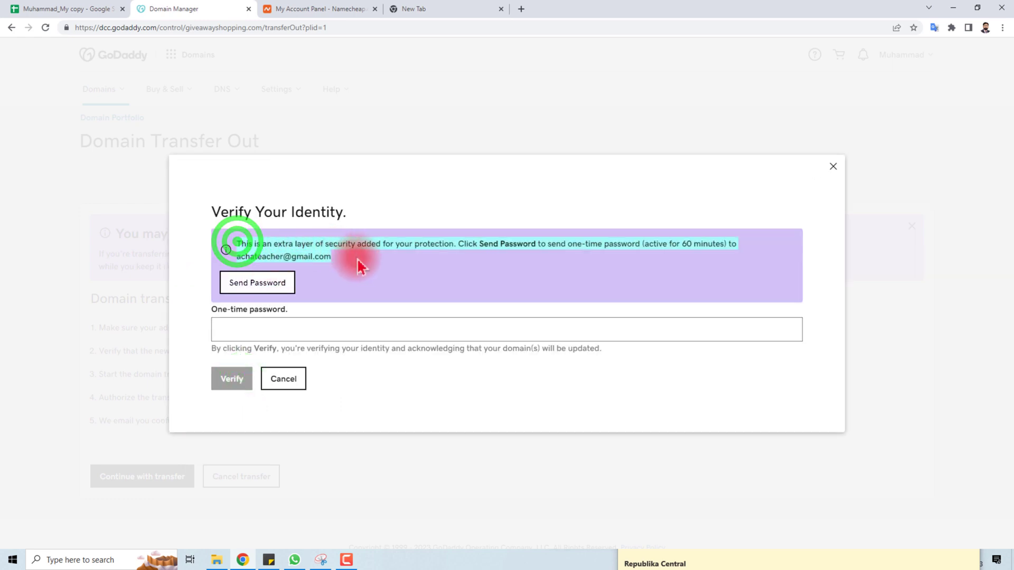
pyautogui.click(262, 280)
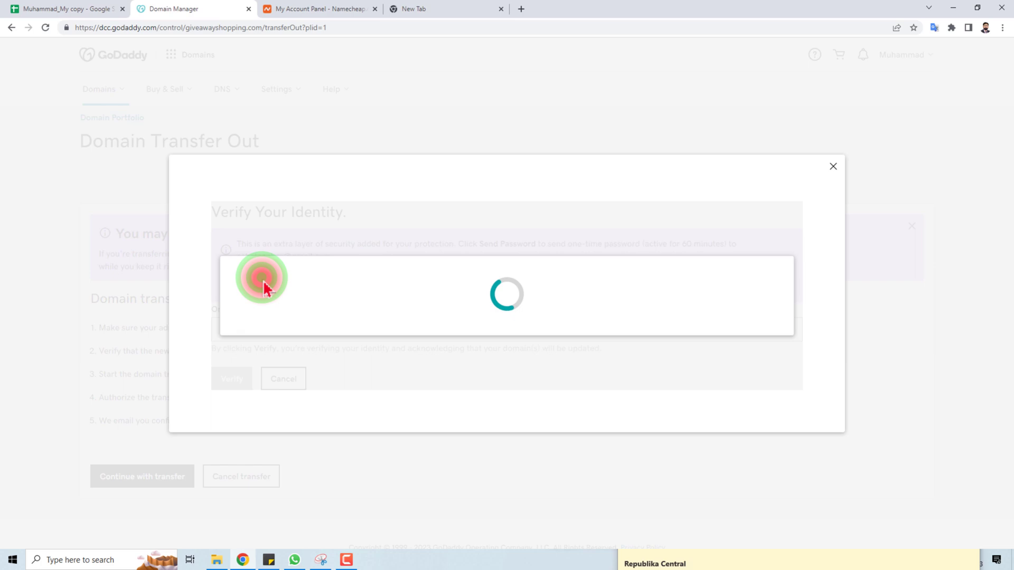
pyautogui.hotkey('ctrl', '4')
pyautogui.write('ggmail.com')
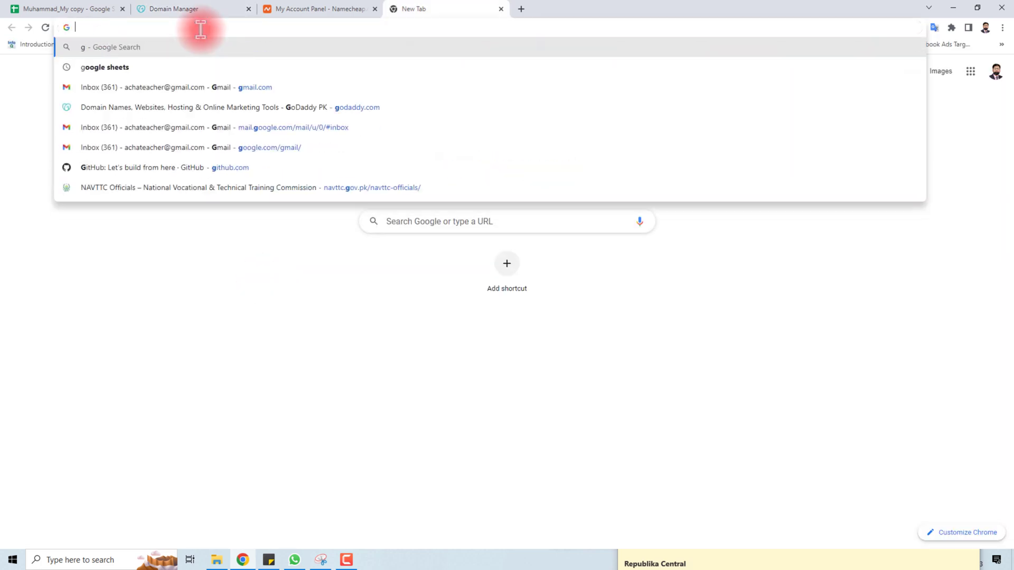
pyautogui.press('Return')
pyautogui.click(385, 135)
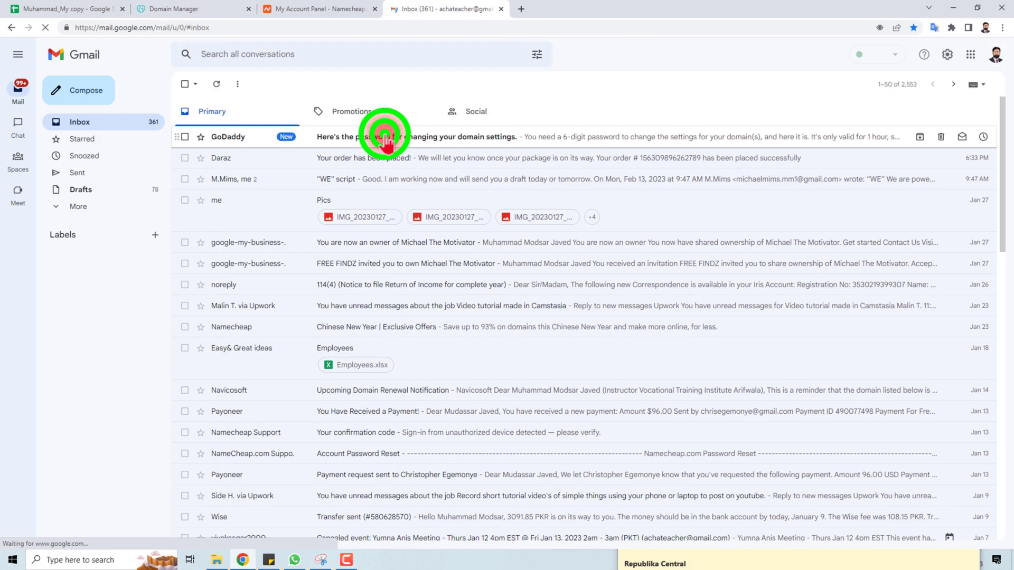
pyautogui.doubleClick(687, 254)
pyautogui.hotkey('ctrl', 'c')
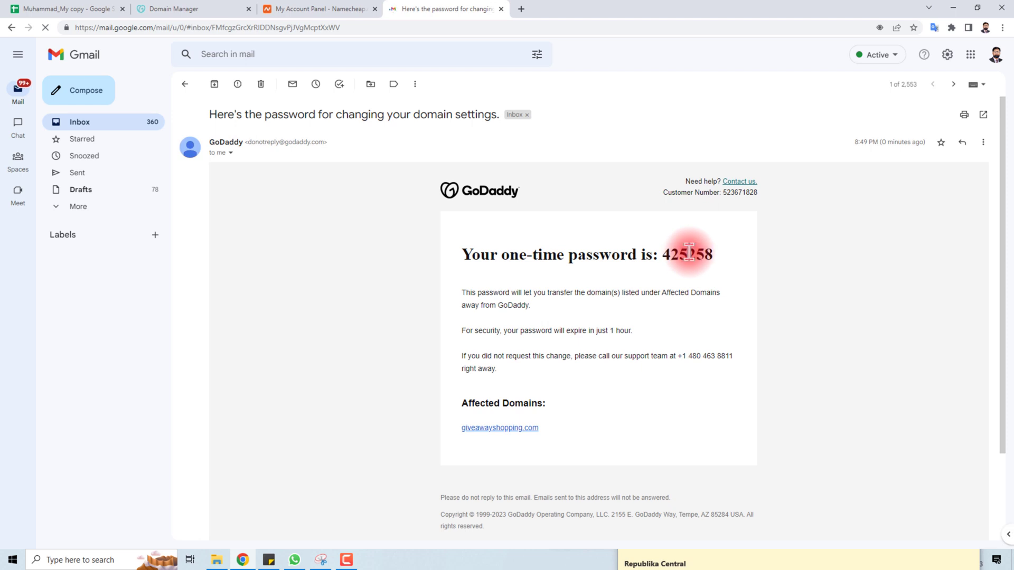
pyautogui.click(159, 8)
pyautogui.click(273, 303)
# Step: Verify identity with the pasted password, copy giveawayshopping.com's authorization code, and switch to Namecheap
pyautogui.hotkey('ctrl', 'v')
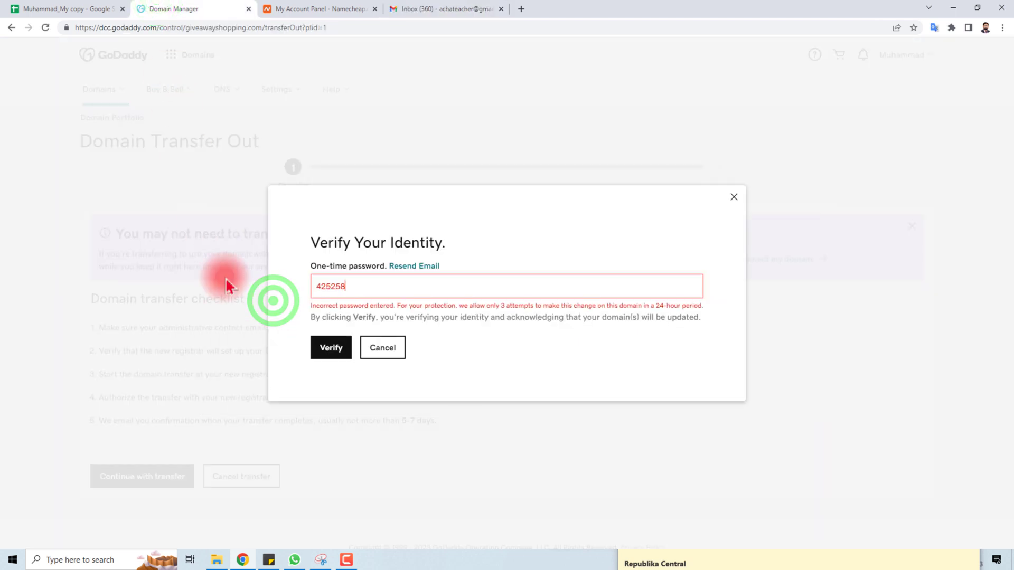
pyautogui.click(334, 351)
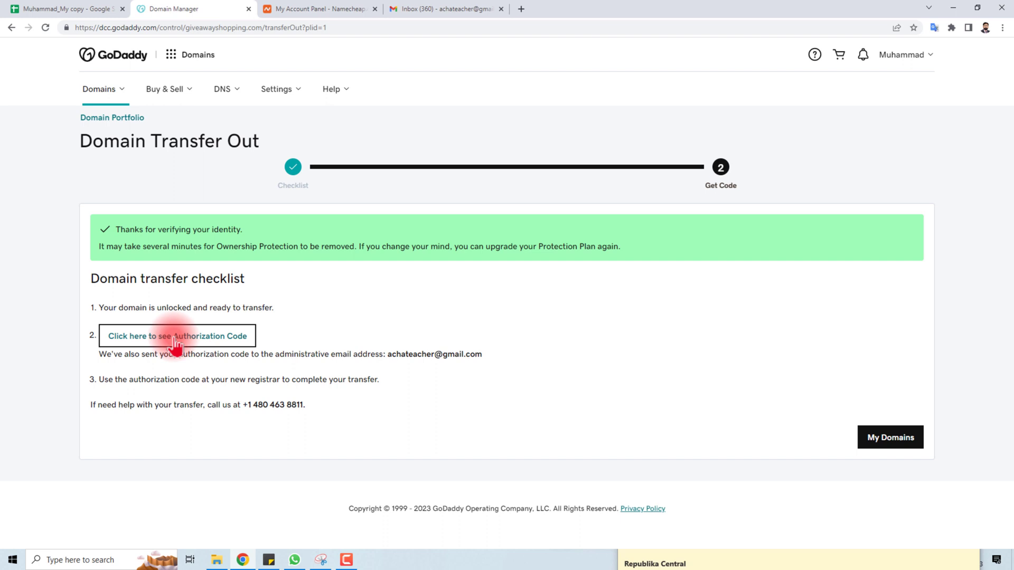
pyautogui.click(175, 342)
pyautogui.click(310, 337)
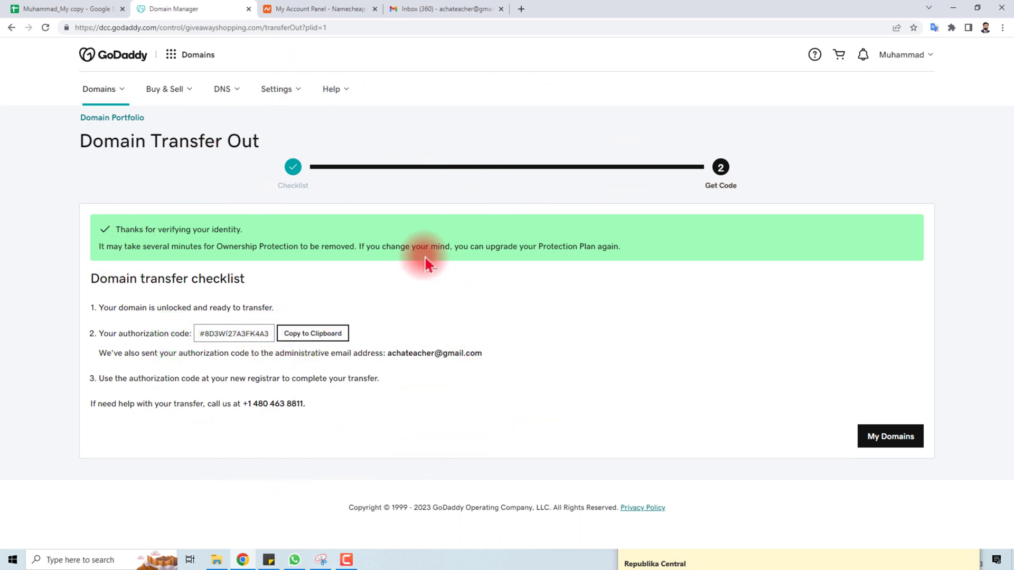
pyautogui.click(321, 10)
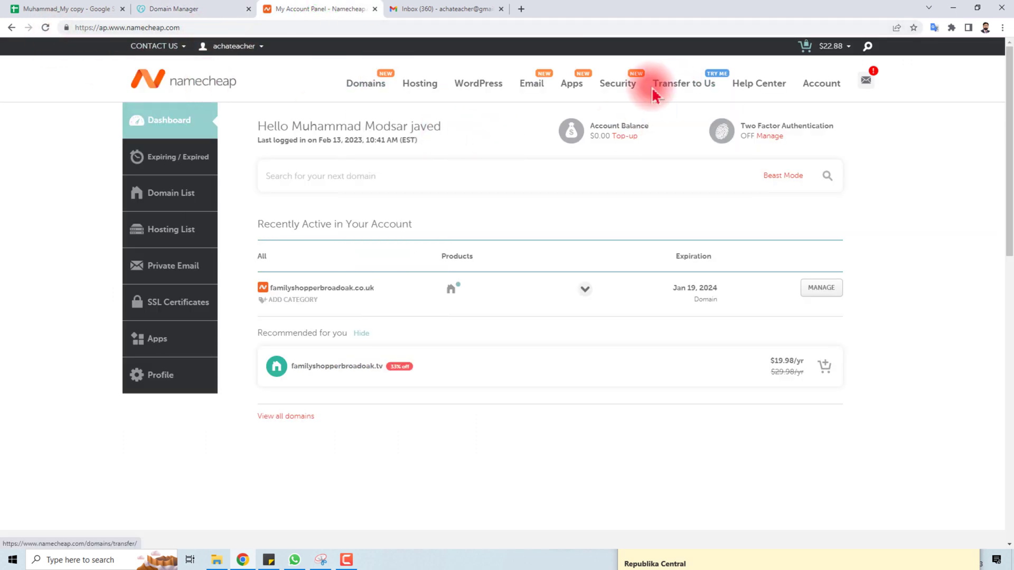
pyautogui.moveTo(684, 83)
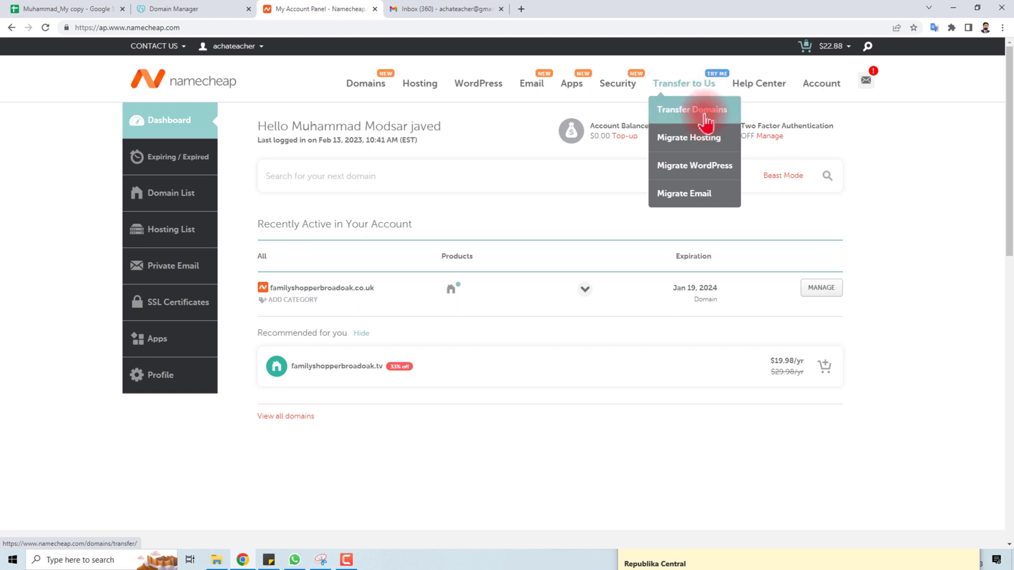
# Step: Check giveawayshopping.com for transfer eligibility on Namecheap's Transfer Domains page
pyautogui.click(703, 115)
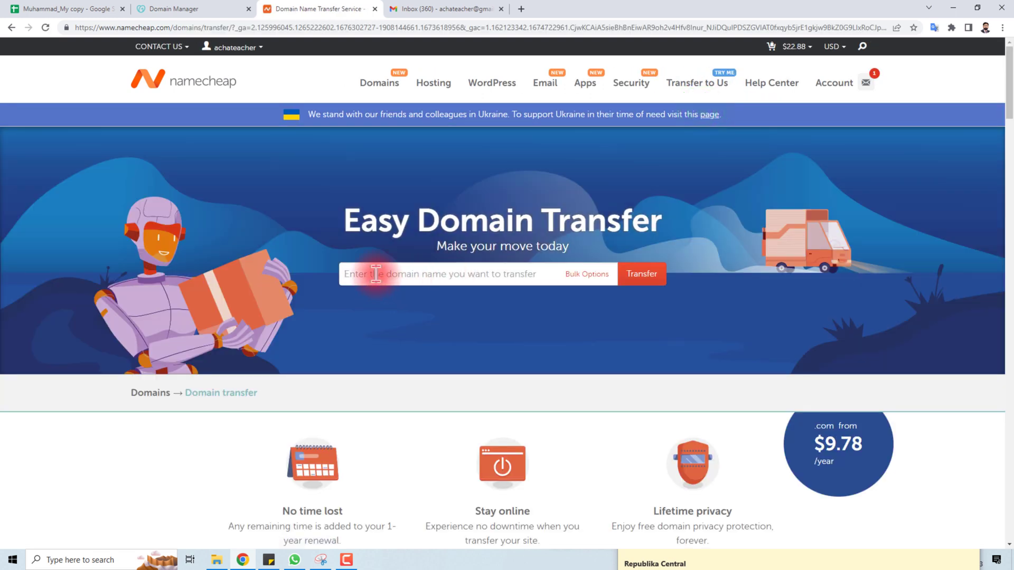
pyautogui.click(385, 273)
pyautogui.write('giveawayshopping.com')
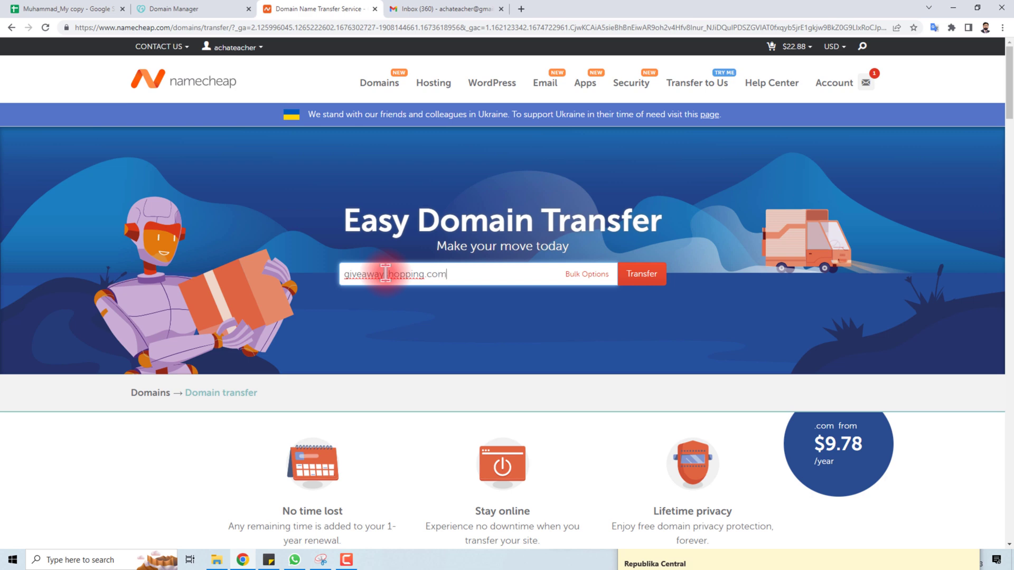
pyautogui.click(645, 275)
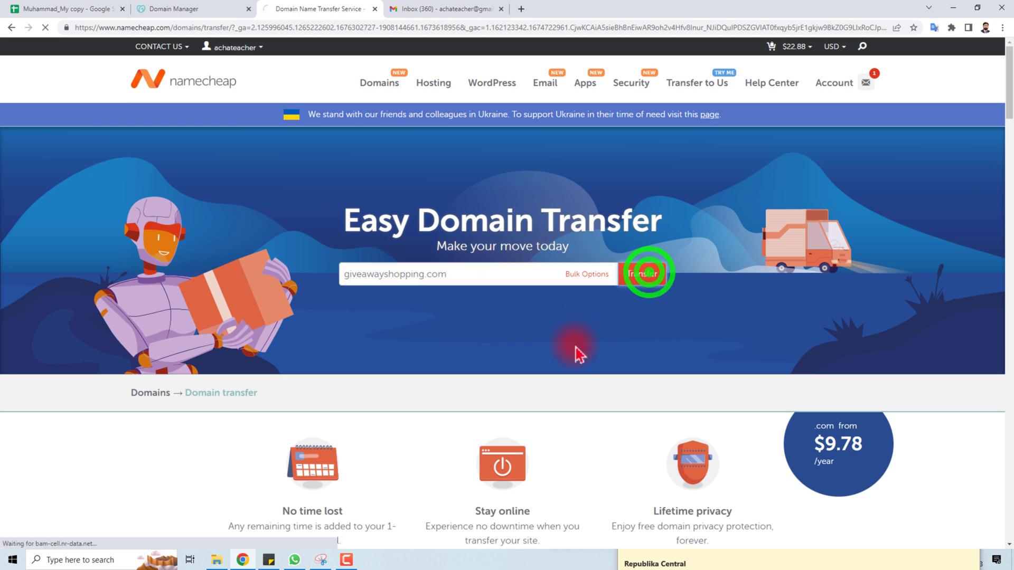
pyautogui.scroll(-2, 476, 410)
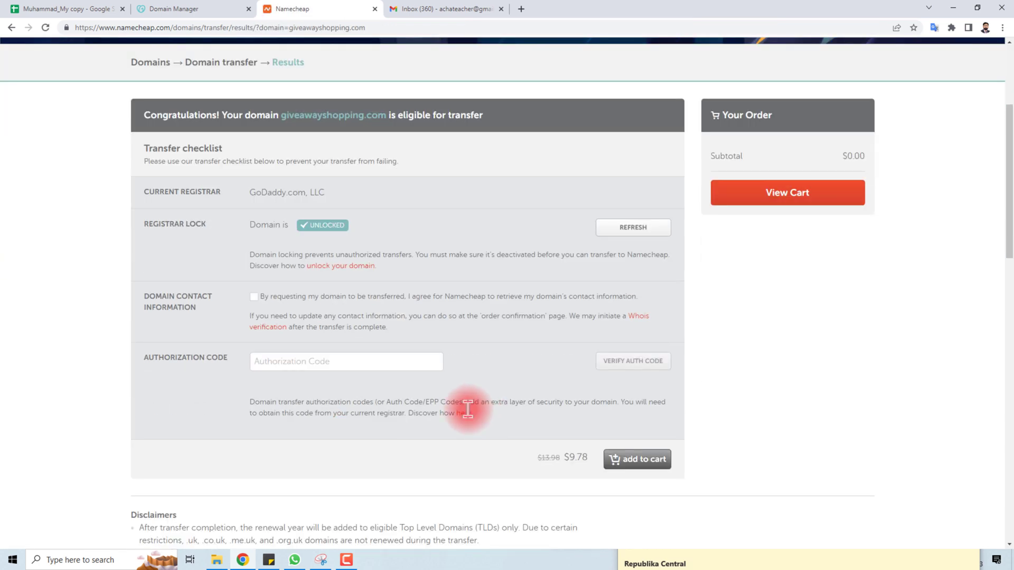
# Step: Verify the pasted authorization code, add the giveawayshopping.com transfer to the cart, and view the $32.84 cart
pyautogui.click(282, 363)
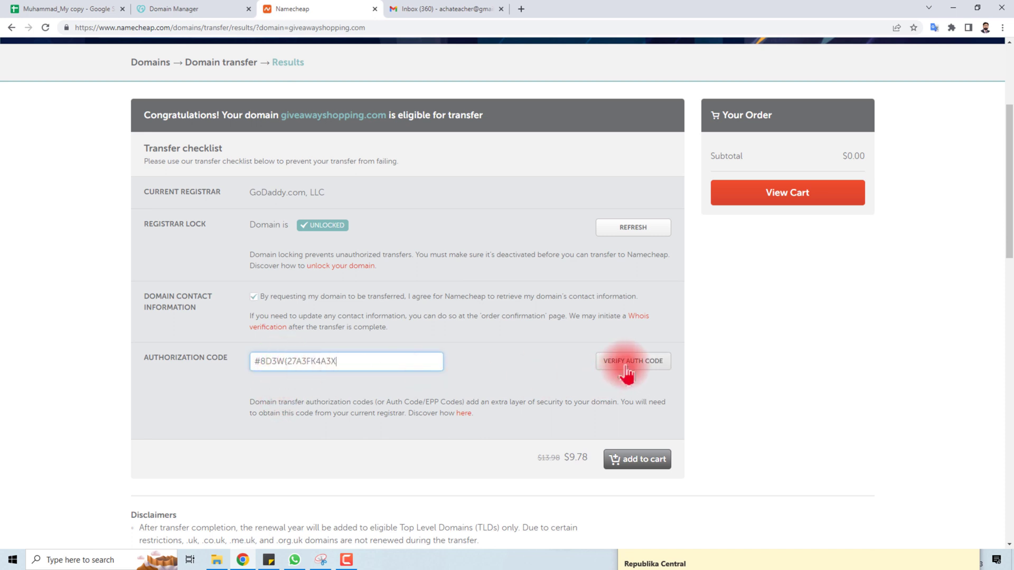
pyautogui.moveTo(625, 367); pyautogui.dragTo(569, 365)
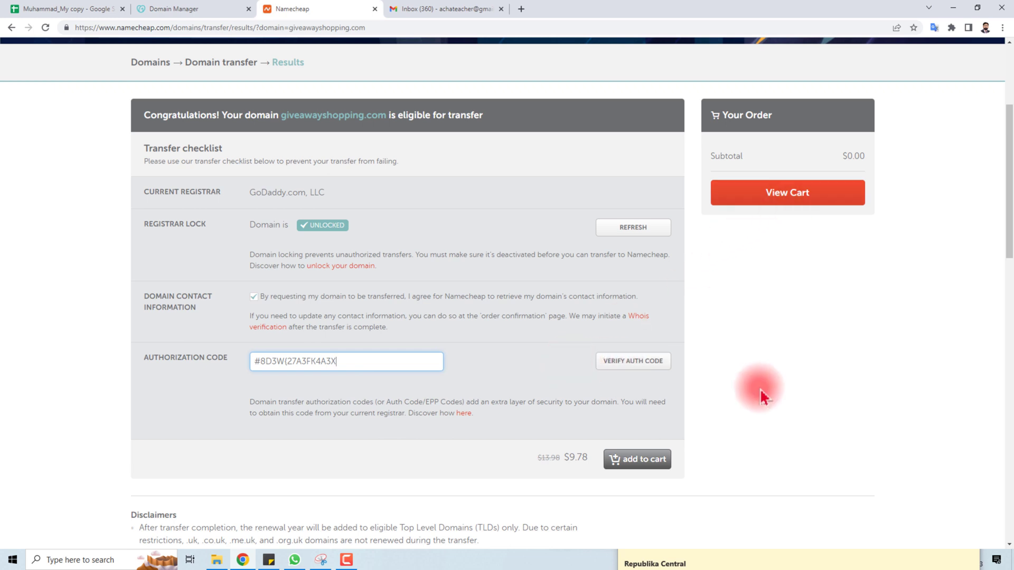
pyautogui.click(638, 460)
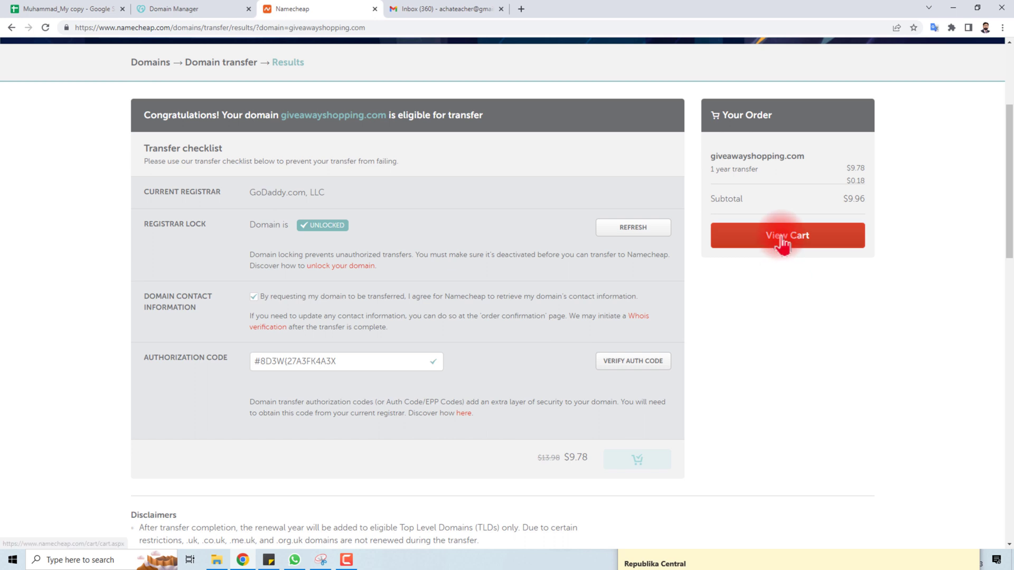
pyautogui.click(782, 237)
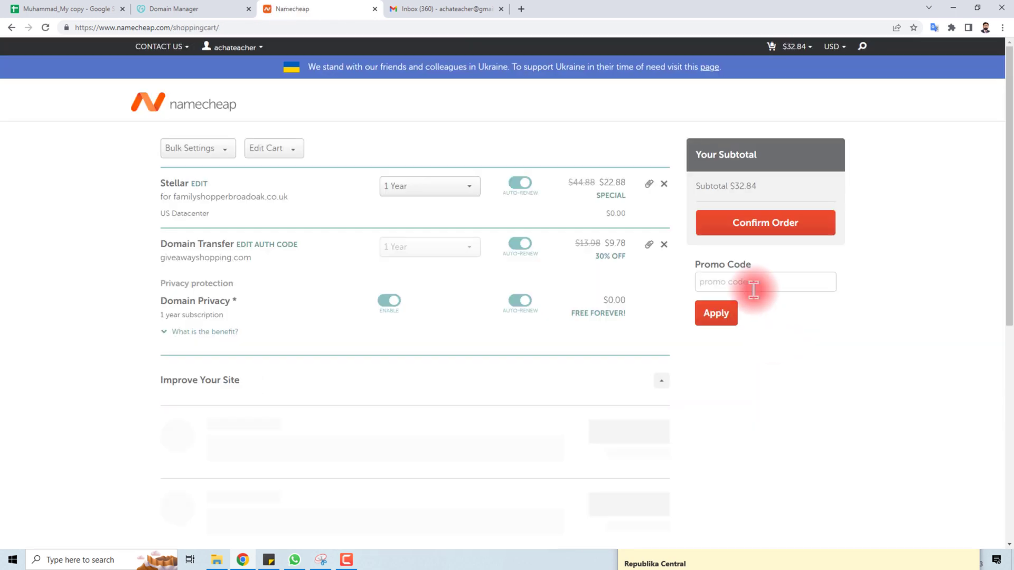
# Step: Confirm the $32.84 order to reach the Payment Option billing page
pyautogui.click(765, 227)
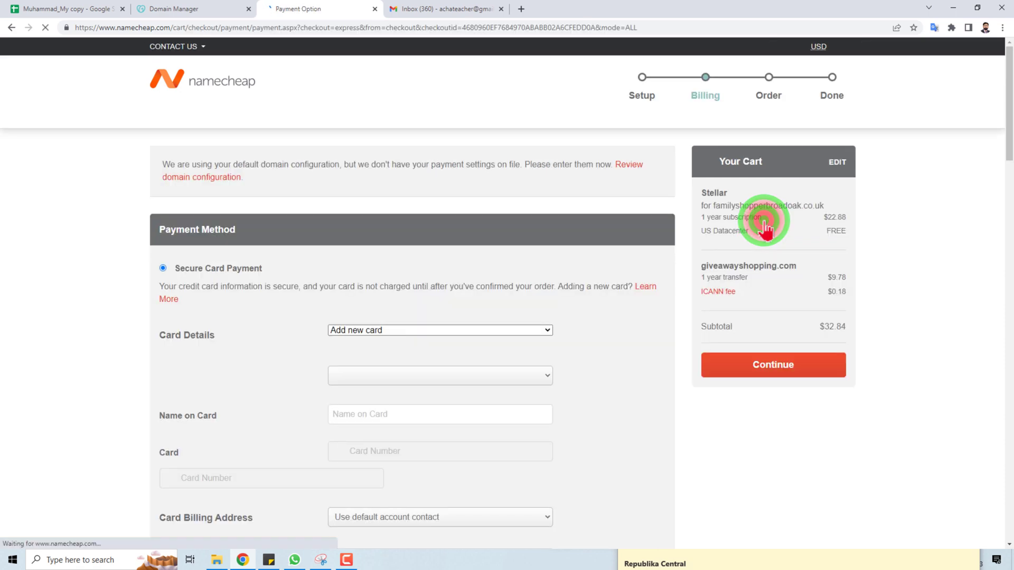